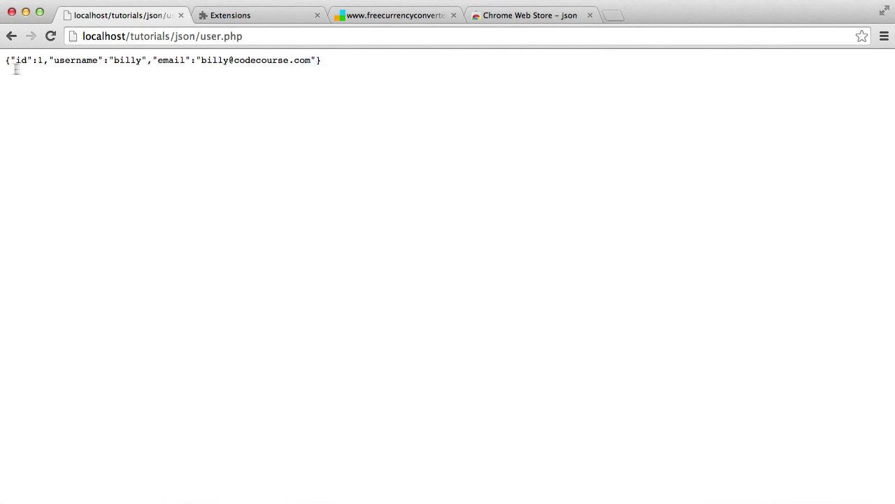
Inspect the raw, unformatted JSON line that user.php returns.
drag(2, 63, 322, 61)
click(246, 105)
drag(324, 61, 180, 61)
click(12, 63)
drag(12, 63, 60, 75)
click(265, 89)
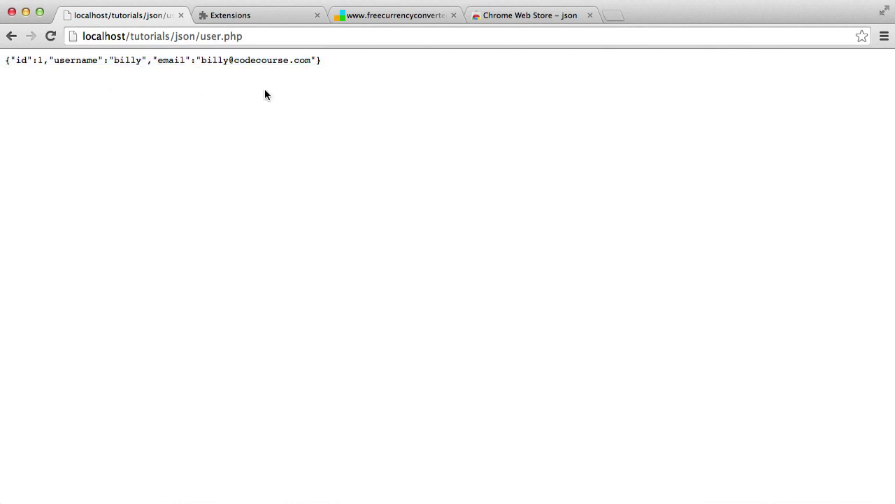
Compare user.php's raw JSON with the currency converter API's raw USD_PHP response.
click(397, 15)
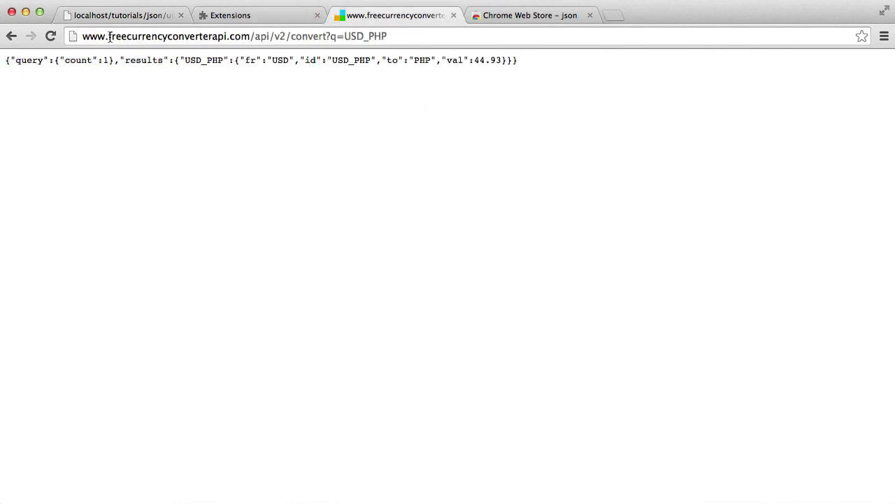
drag(109, 36, 228, 36)
click(304, 105)
mouse_move(515, 60)
mouse_down()
mouse_move(6, 60)
mouse_move(526, 60)
mouse_up()
click(56, 78)
click(554, 69)
click(134, 17)
drag(322, 61, 7, 60)
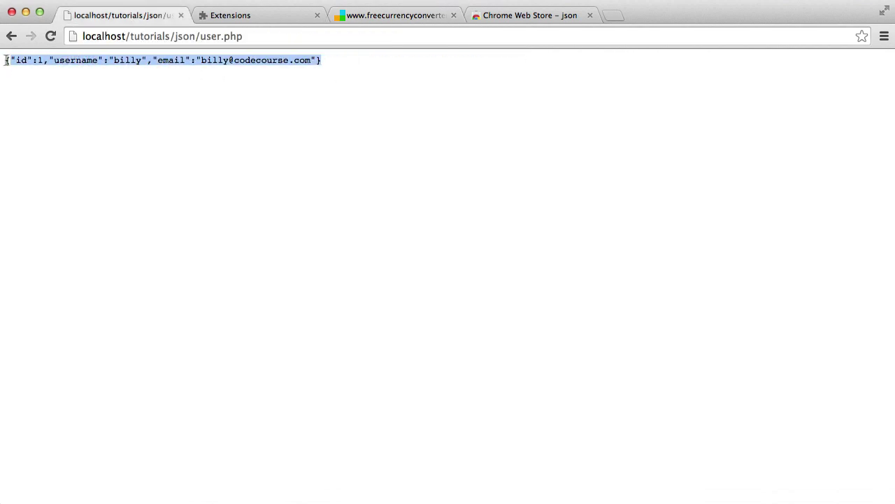
click(406, 14)
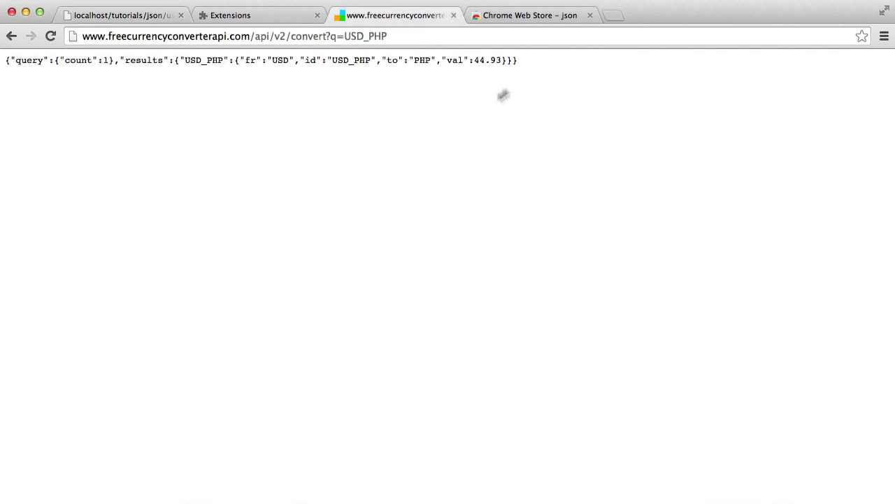
drag(528, 62, 6, 62)
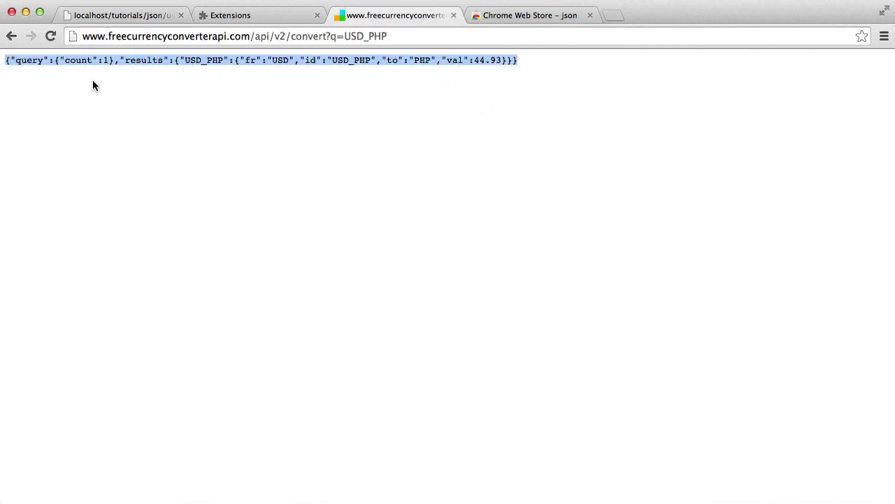
click(93, 83)
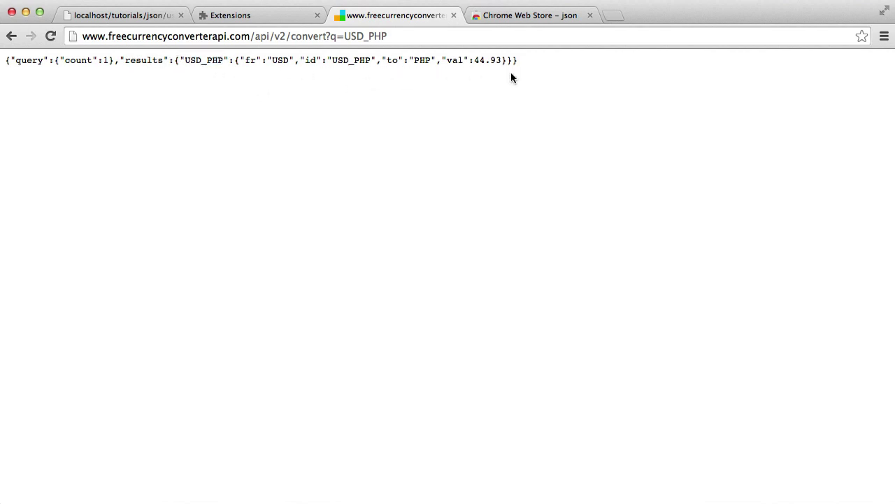
Save user.php and review its $user array and application/json header line.
click(124, 12)
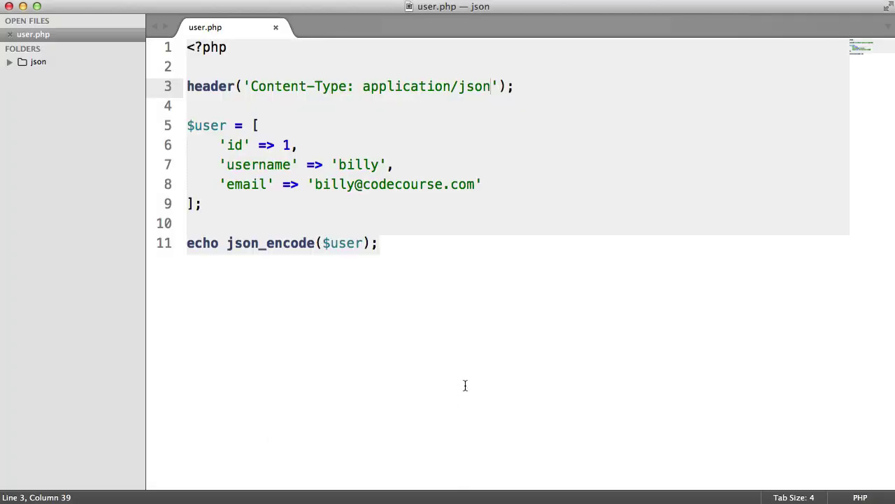
click(466, 385)
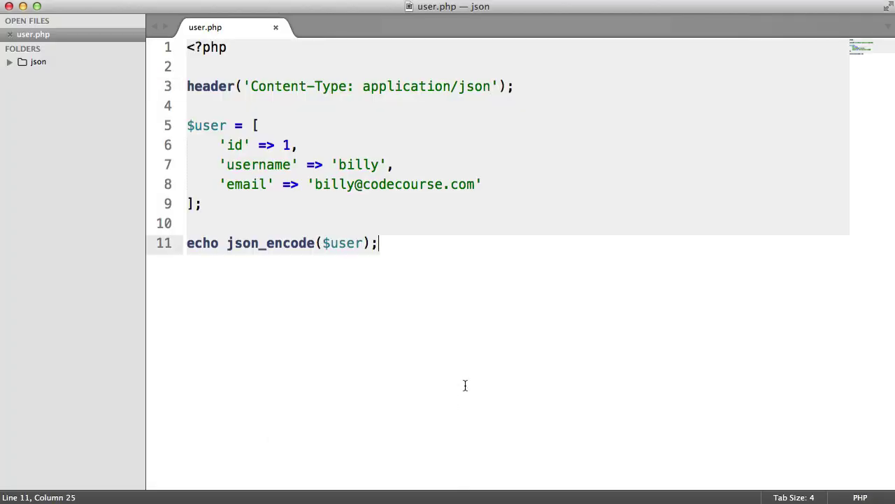
key(super+s)
drag(242, 205, 183, 126)
click(245, 205)
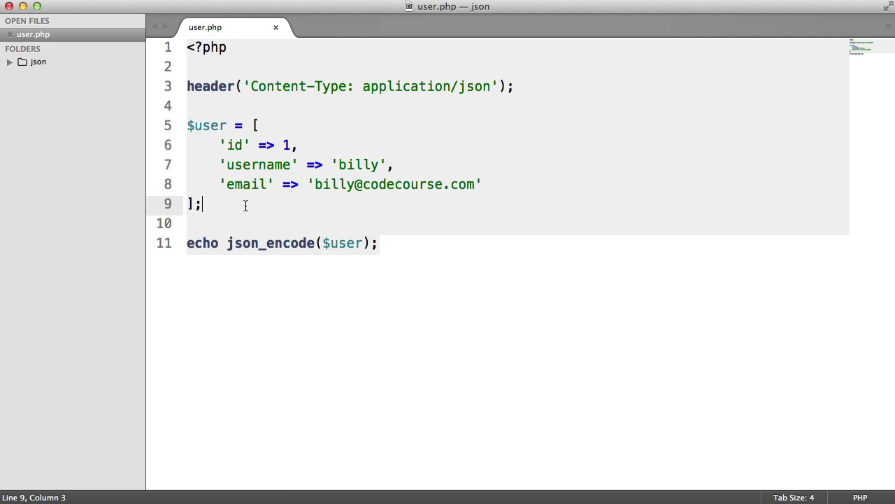
drag(516, 86, 183, 86)
click(588, 101)
double_click(216, 87)
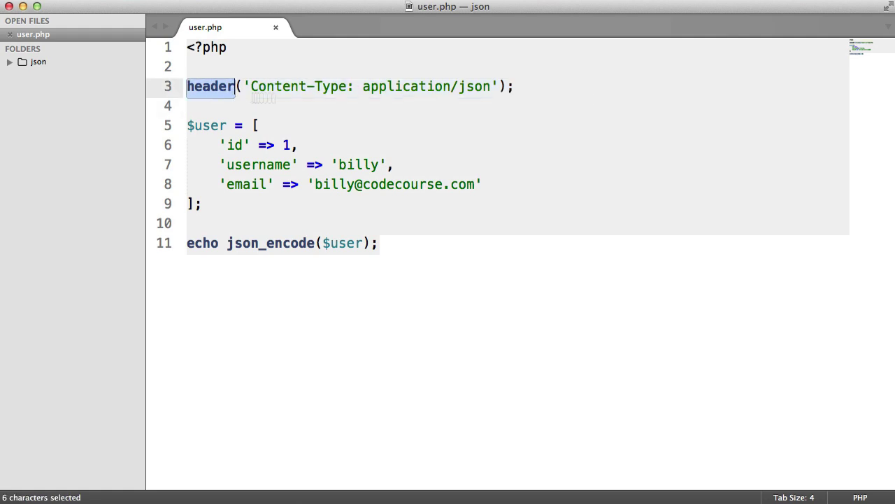
click(537, 86)
drag(363, 87, 491, 86)
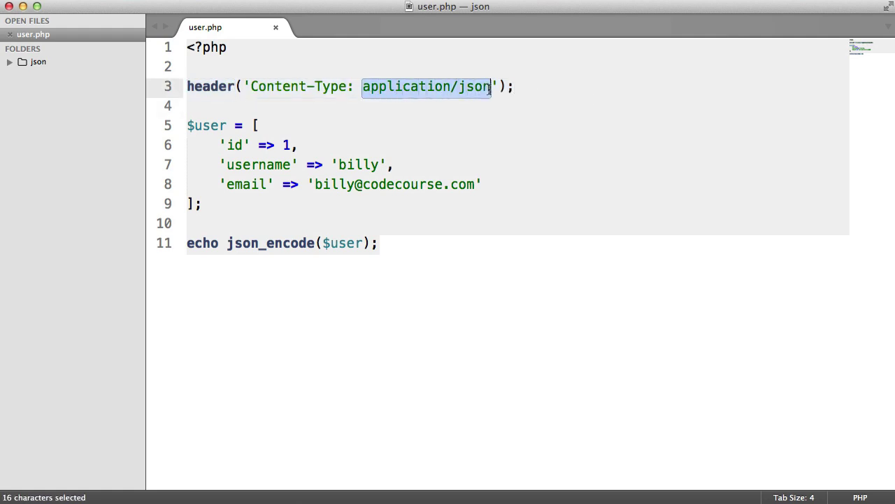
click(559, 89)
Open DevTools' Network panel and reload to capture the user.php request's headers.
key(super+Tab)
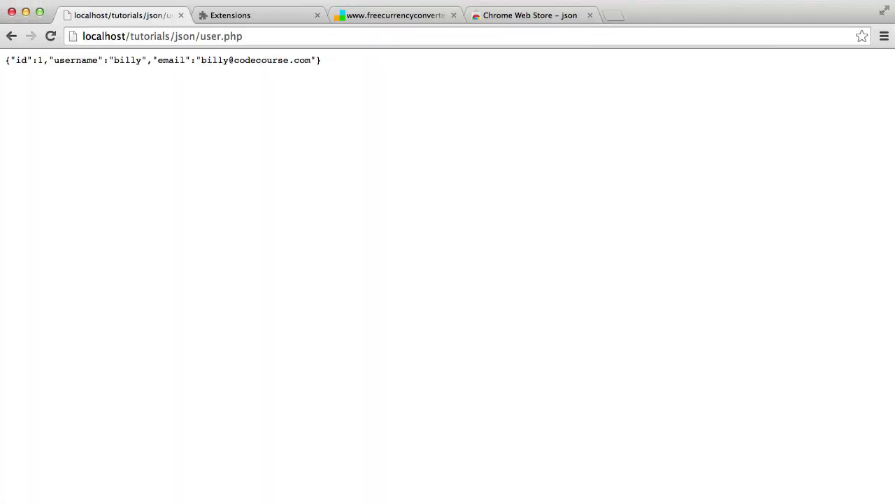
right_click(277, 283)
click(340, 406)
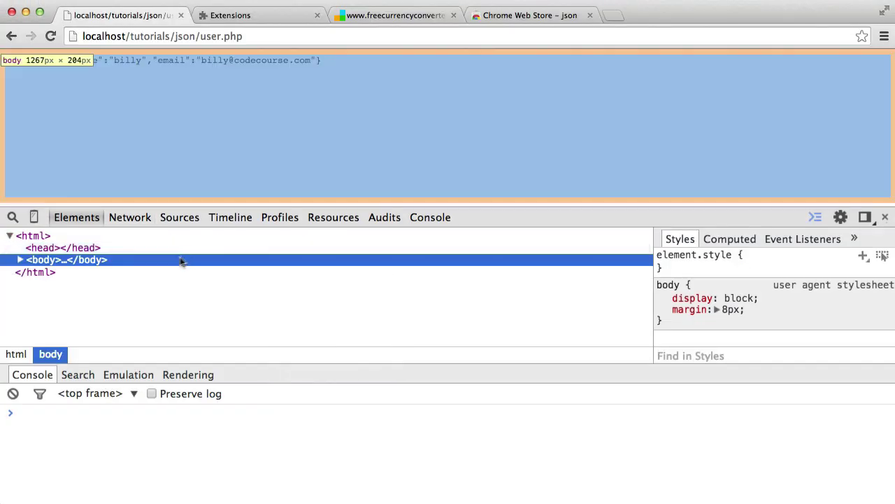
click(129, 217)
key(super+r)
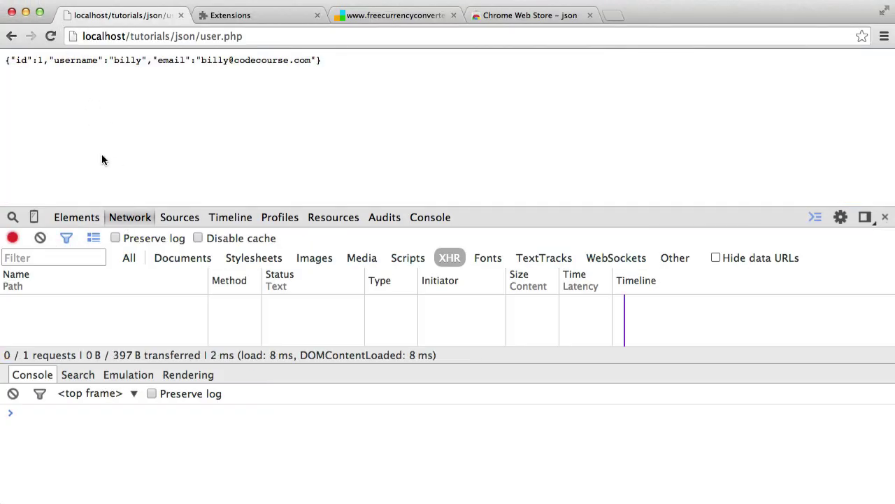
click(128, 257)
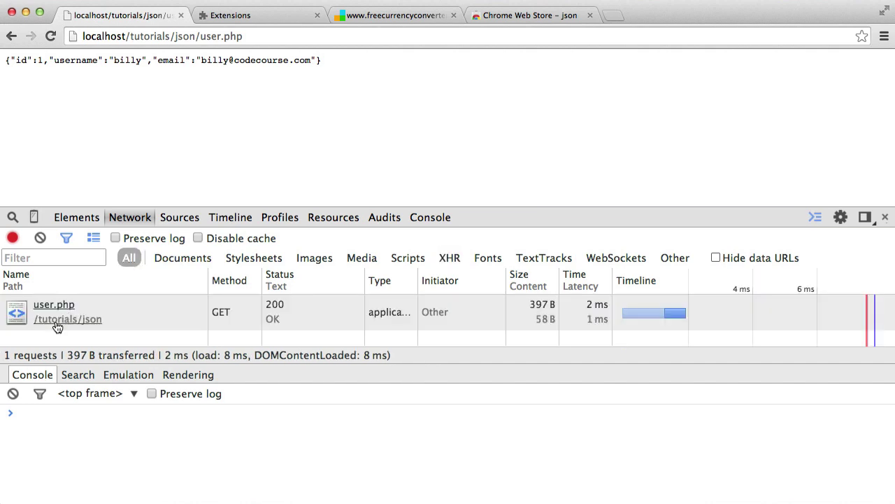
click(62, 311)
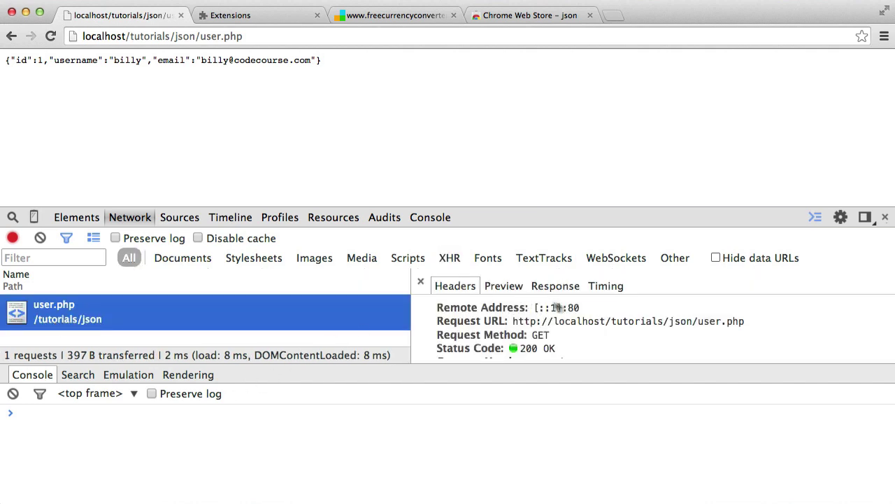
Confirm user.php's Content-Type is application/json, then return to the currency converter API tab.
drag(606, 205, 606, 149)
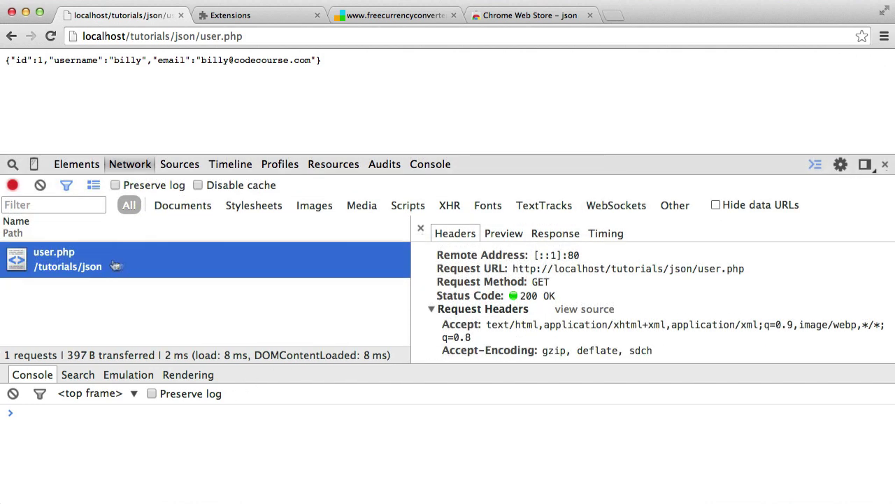
scroll(675, 323, down, 1)
scroll(676, 322, down, 5)
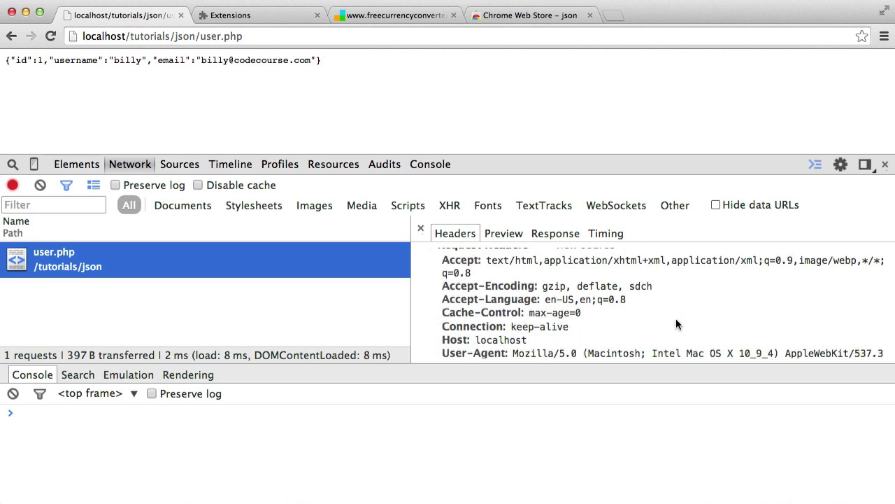
scroll(676, 323, down, 1)
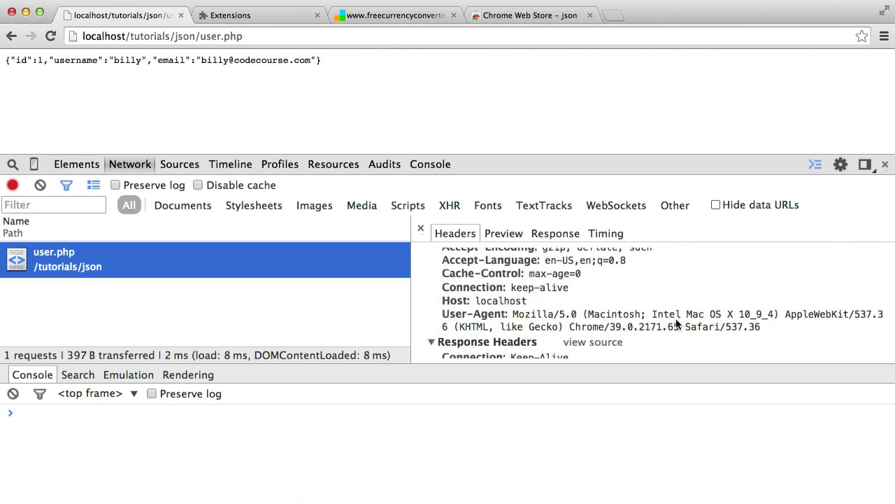
scroll(676, 321, down, 6)
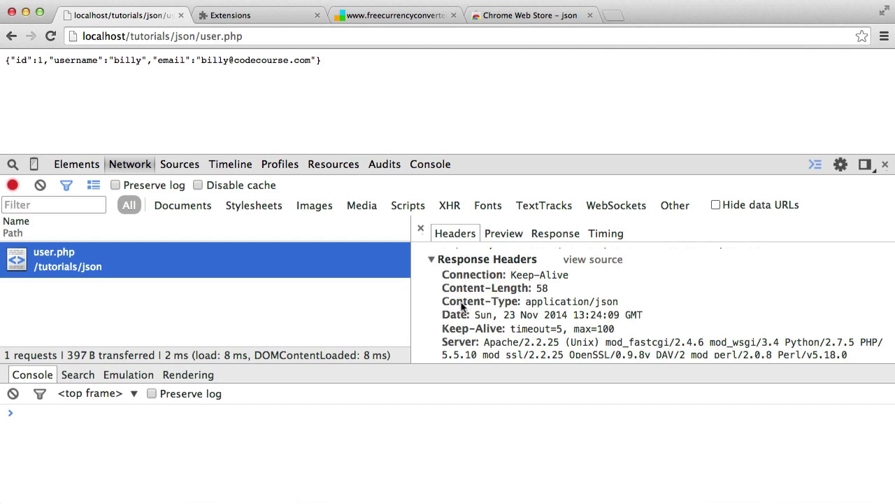
drag(442, 302, 640, 308)
click(662, 295)
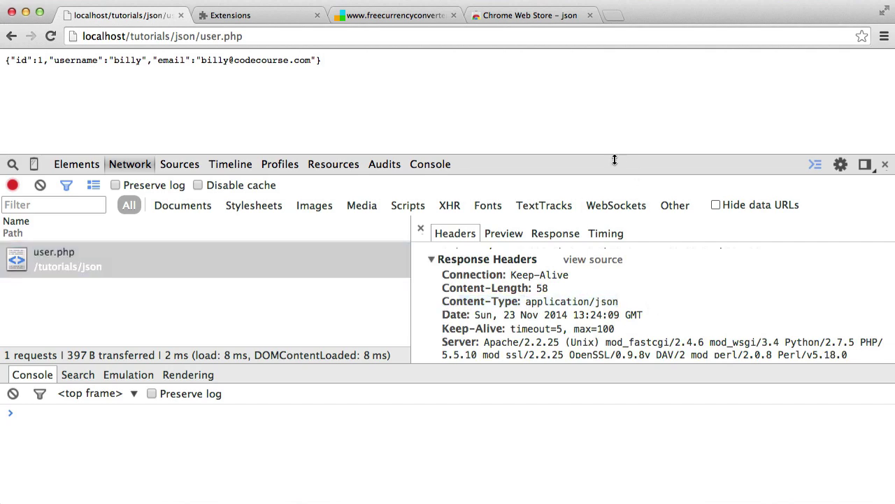
drag(614, 159, 609, 222)
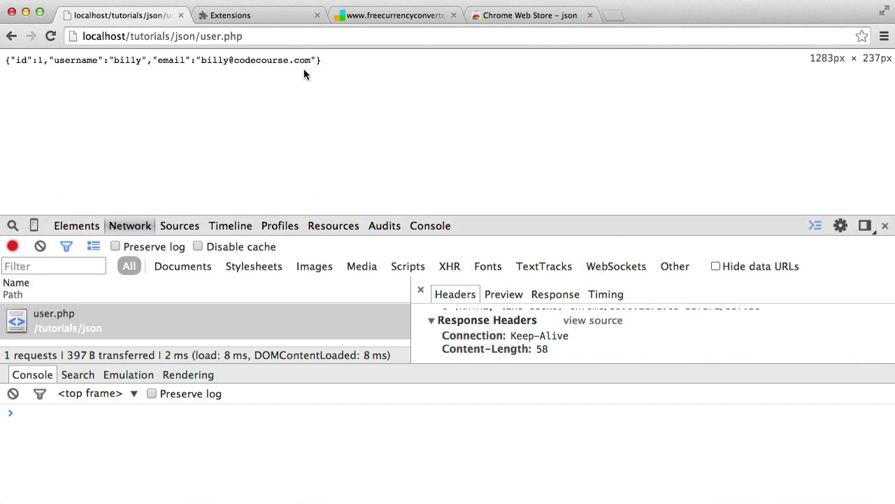
click(365, 17)
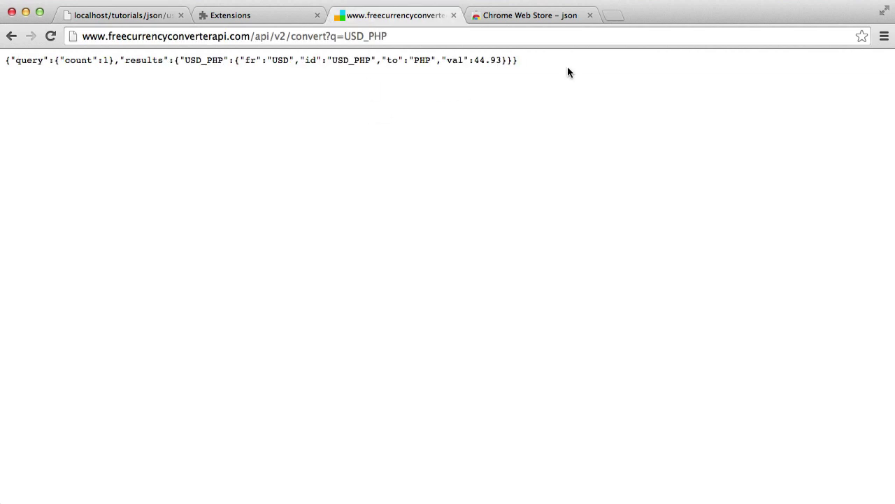
Browse the JSON extensions listed in the Chrome Web Store search results.
drag(568, 72, 6, 62)
click(231, 101)
click(498, 15)
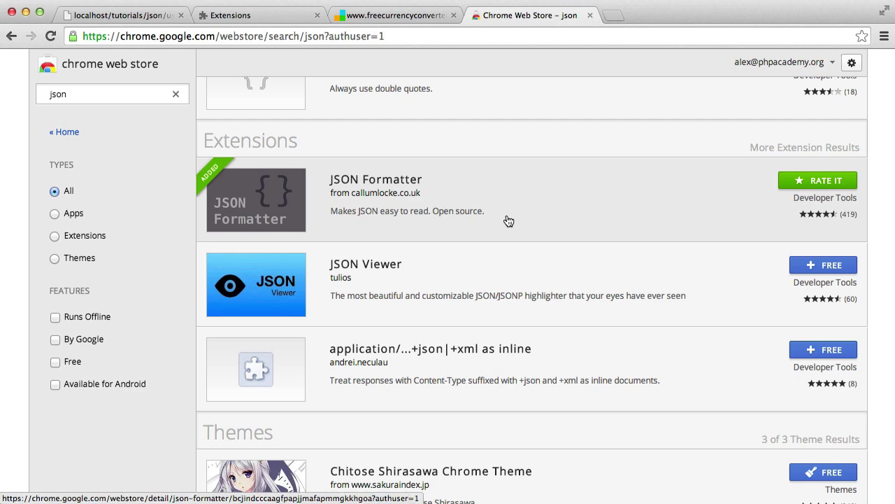
scroll(518, 222, up, 4)
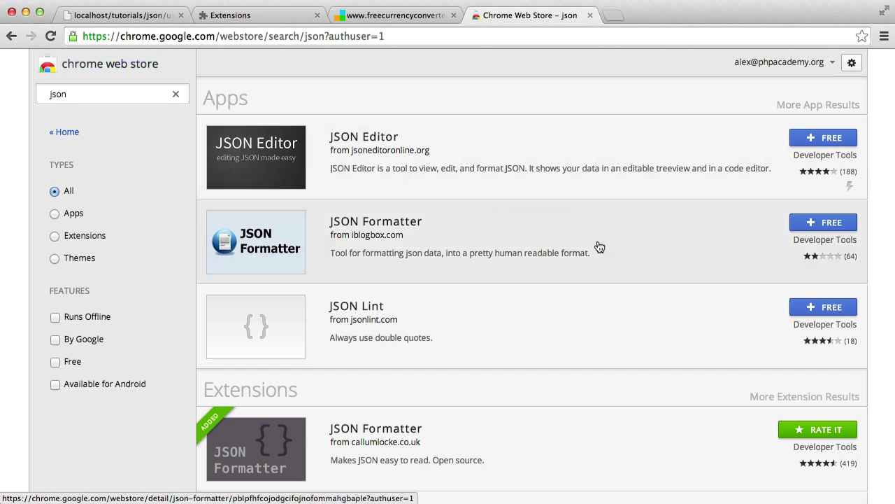
scroll(598, 249, down, 4)
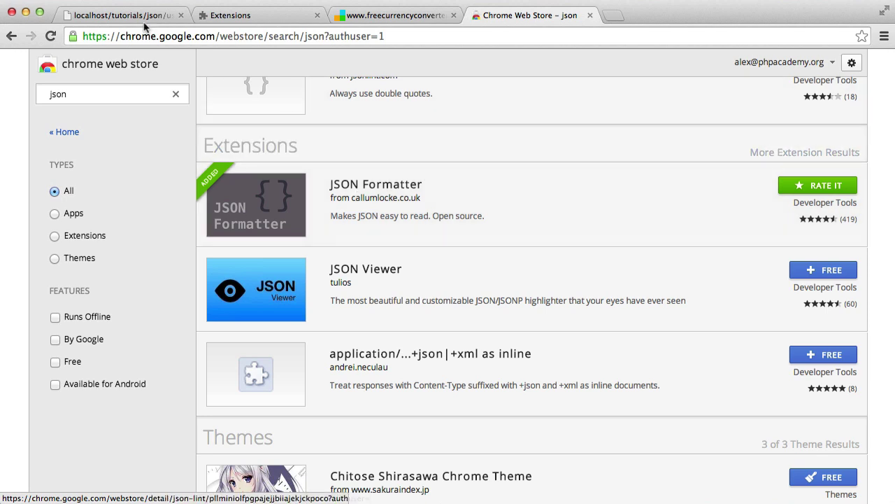
Return to the localhost user.php tab showing its raw JSON response.
click(115, 21)
drag(323, 62, 218, 62)
click(240, 81)
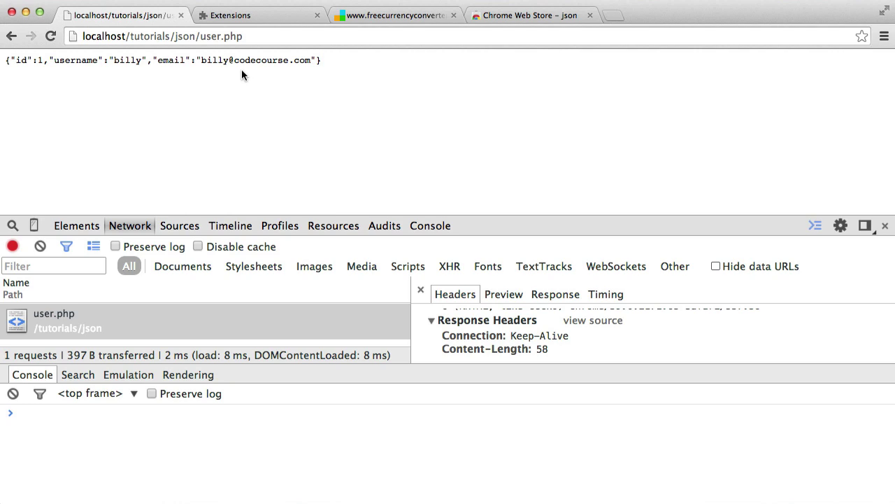
Enable JSON Formatter on chrome://extensions and reload the user.php tab.
click(249, 20)
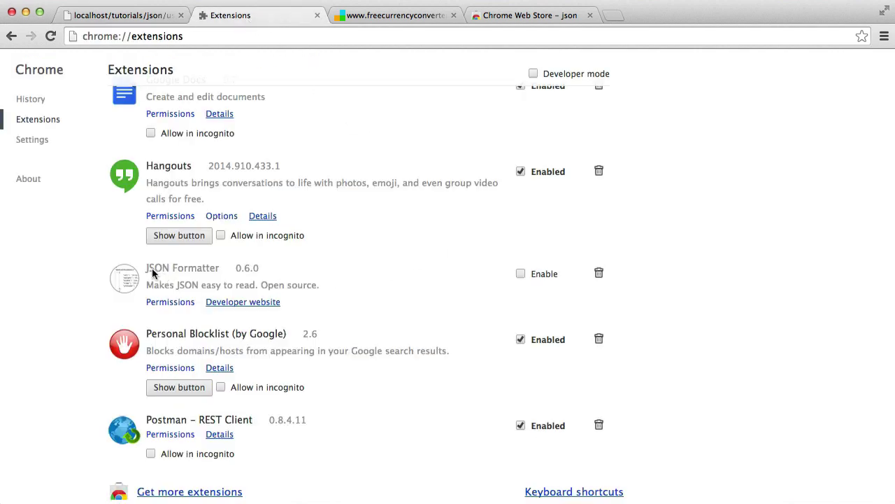
click(520, 274)
click(103, 14)
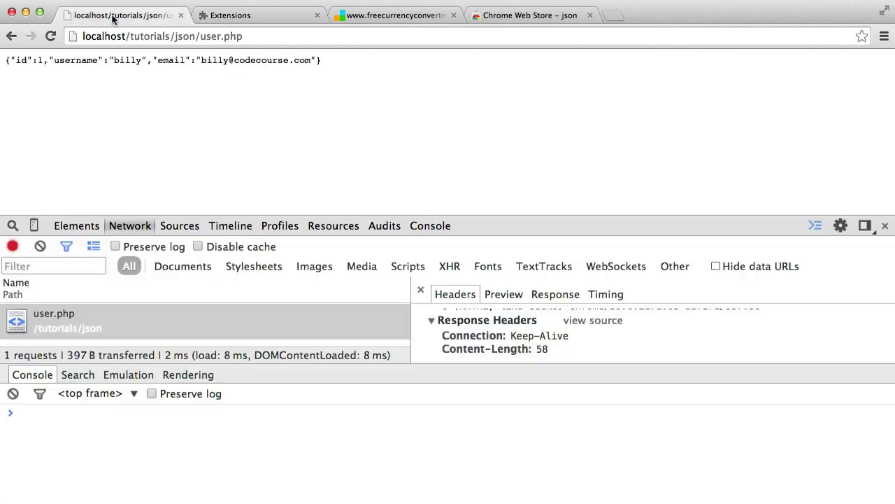
click(50, 37)
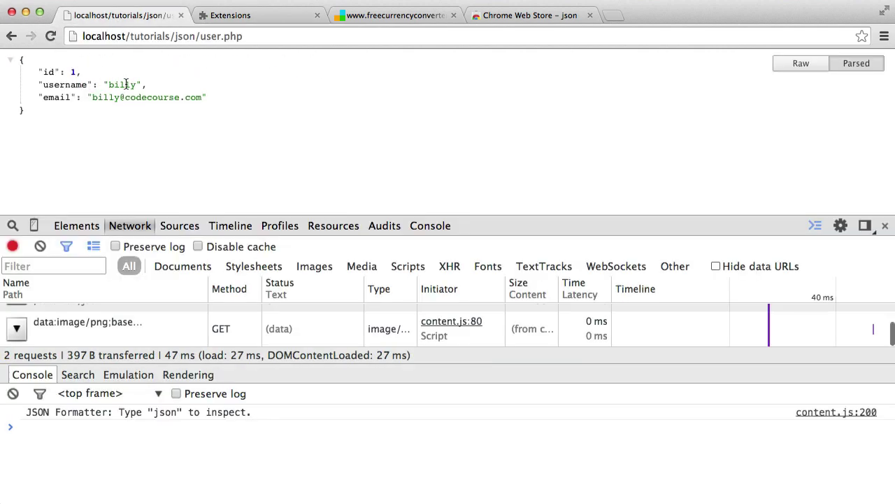
Collapse and expand the formatted user.php JSON object, then go to the currency API tab.
click(10, 61)
click(10, 62)
click(10, 61)
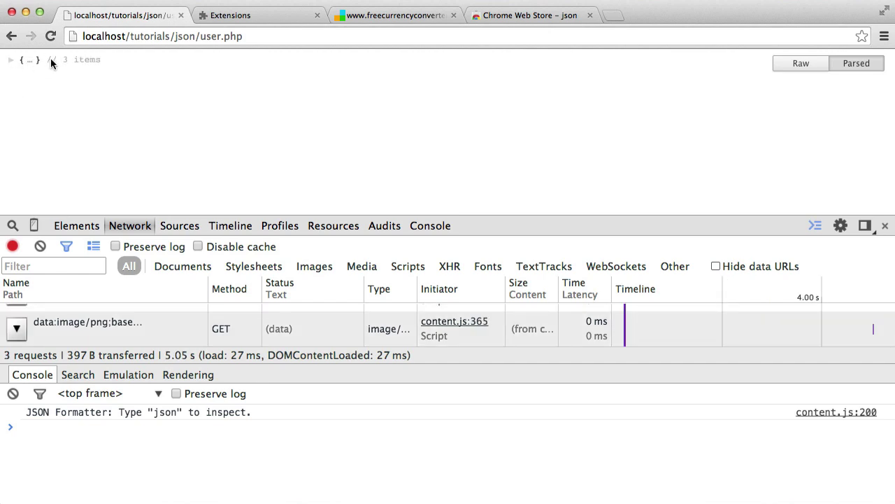
click(10, 60)
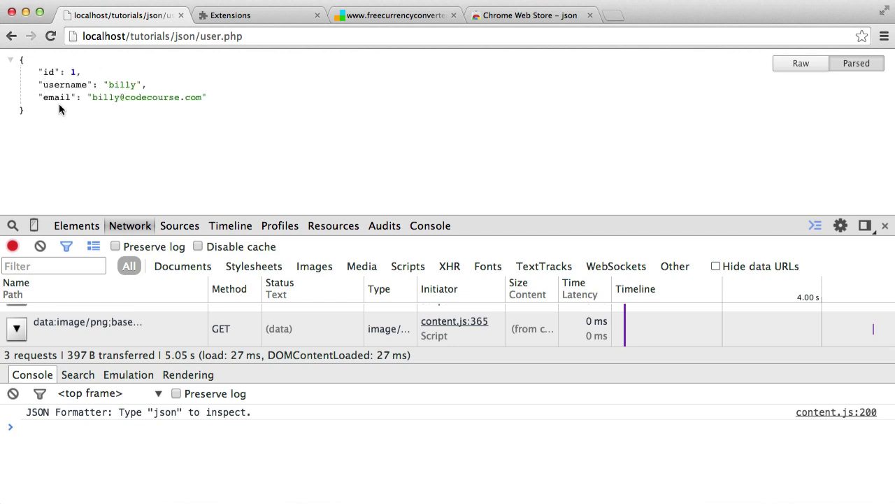
click(382, 17)
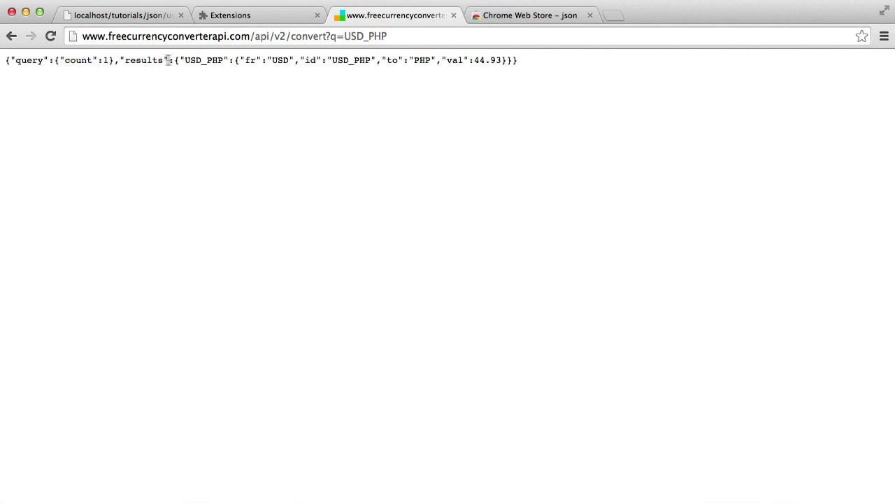
Reload the currency converter tab so USD_PHP shows as a formatted tree with val 44.93.
click(50, 36)
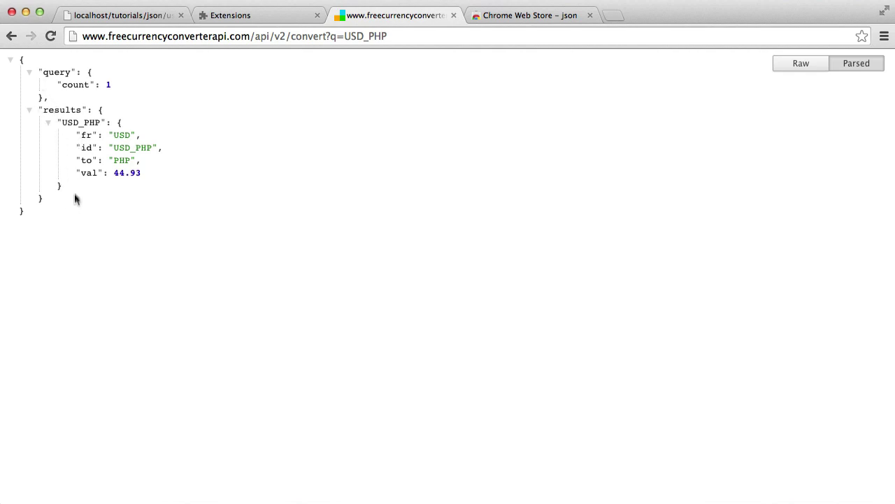
drag(43, 110, 103, 123)
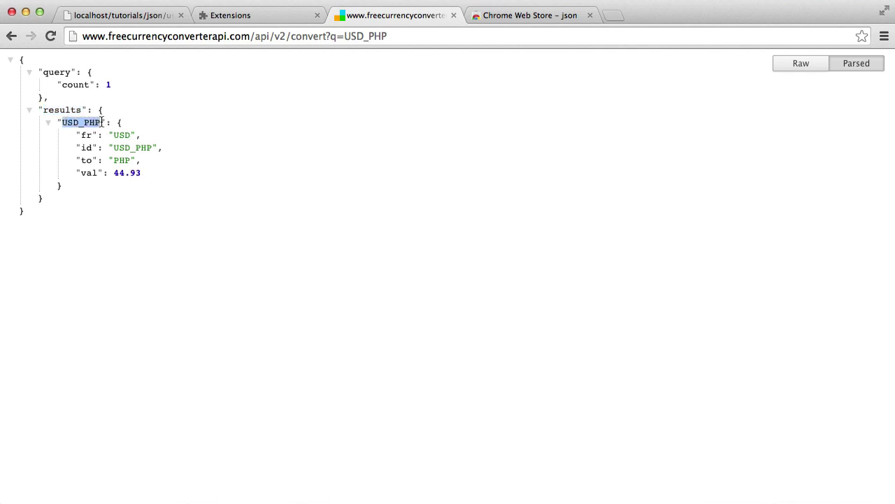
click(109, 209)
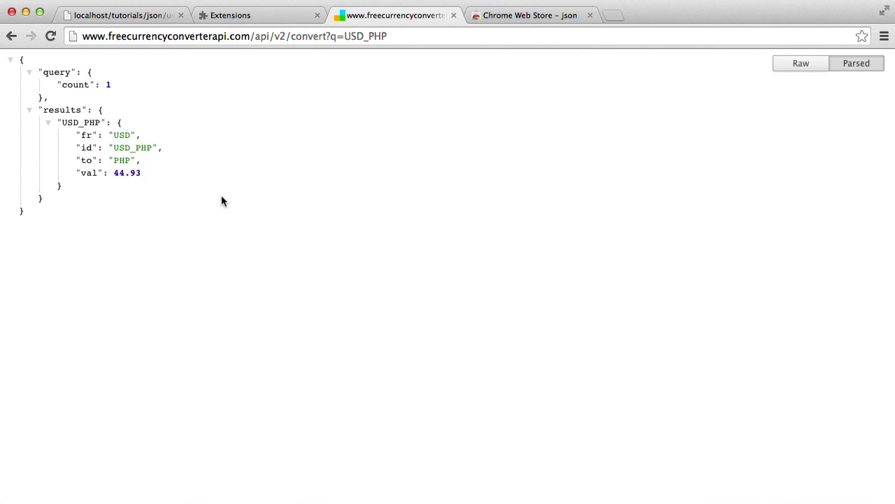
Check line 11 of user.php in Sublime Text, then reopen Chrome's localhost user.php tab.
key(super+Tab)
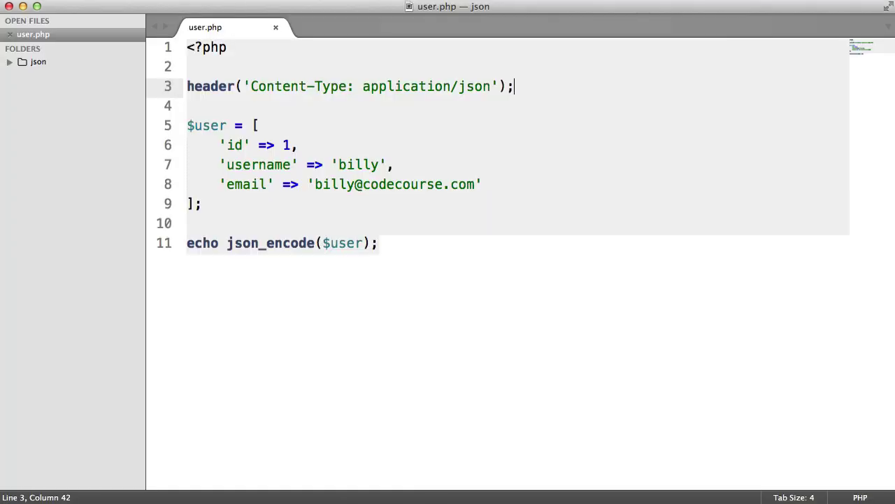
click(434, 361)
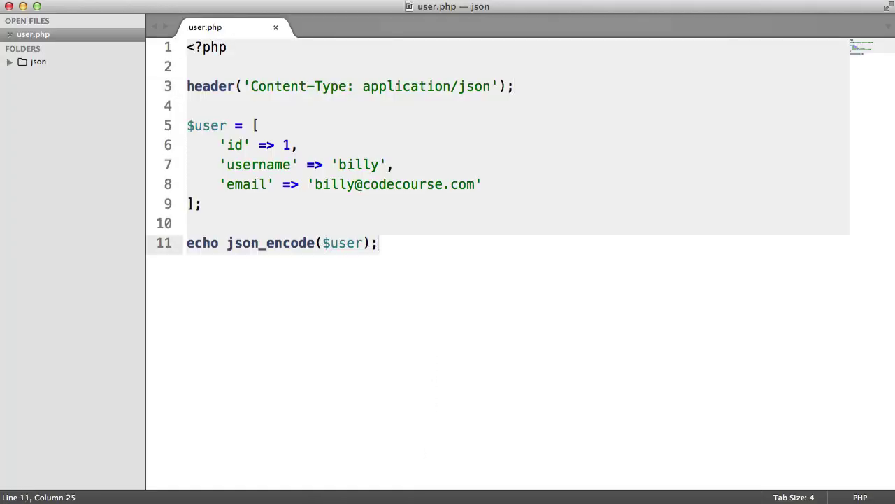
key(super+Tab)
click(150, 13)
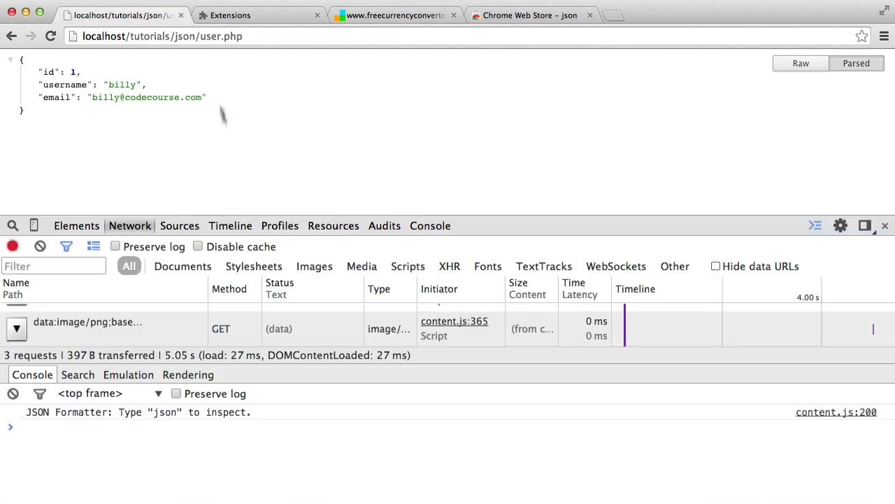